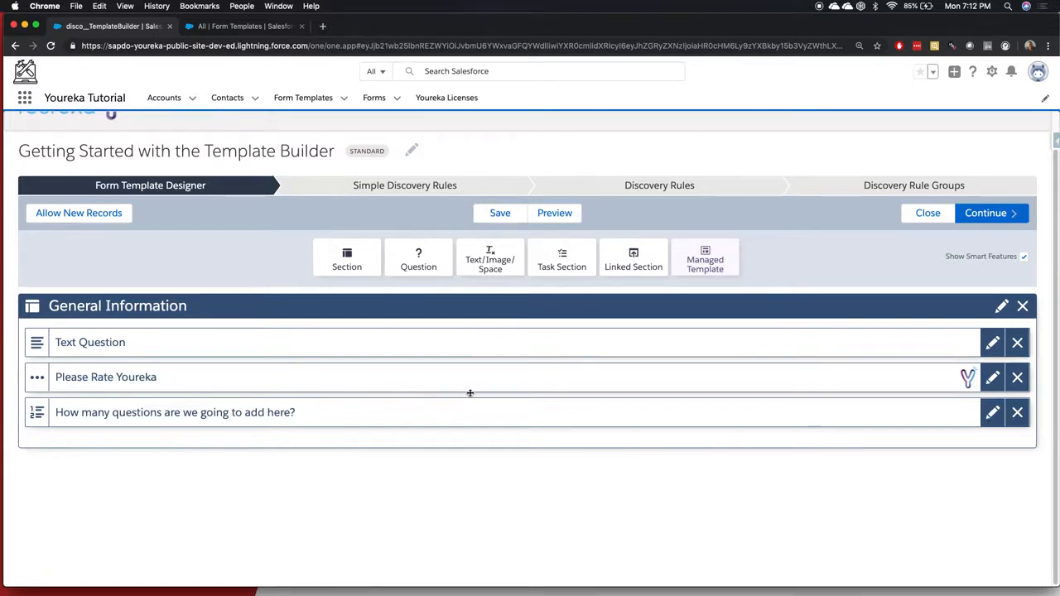
# Add a single-column section named "Conditional Display Logic" below General Information and dismiss the tip.
pyautogui.moveTo(350, 263); pyautogui.dragTo(307, 471)
pyautogui.write('Conditional Display Logic')
pyautogui.click(677, 319)
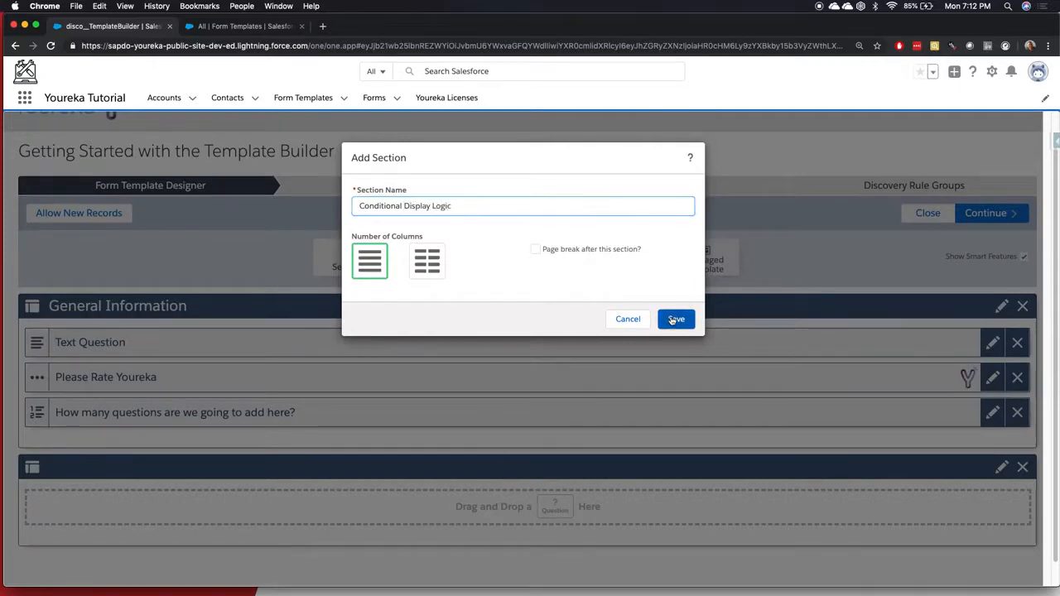
pyautogui.click(674, 240)
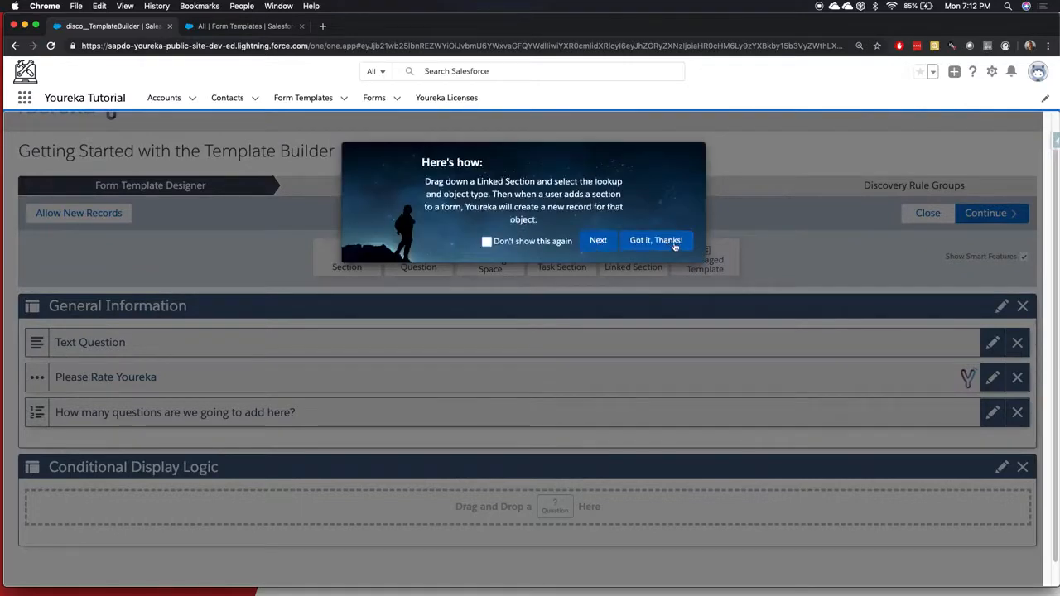
pyautogui.click(656, 240)
# Review the details and answer options of the "Please Rate Youreka" question and save it without changes.
pyautogui.scroll(-1, 508, 473)
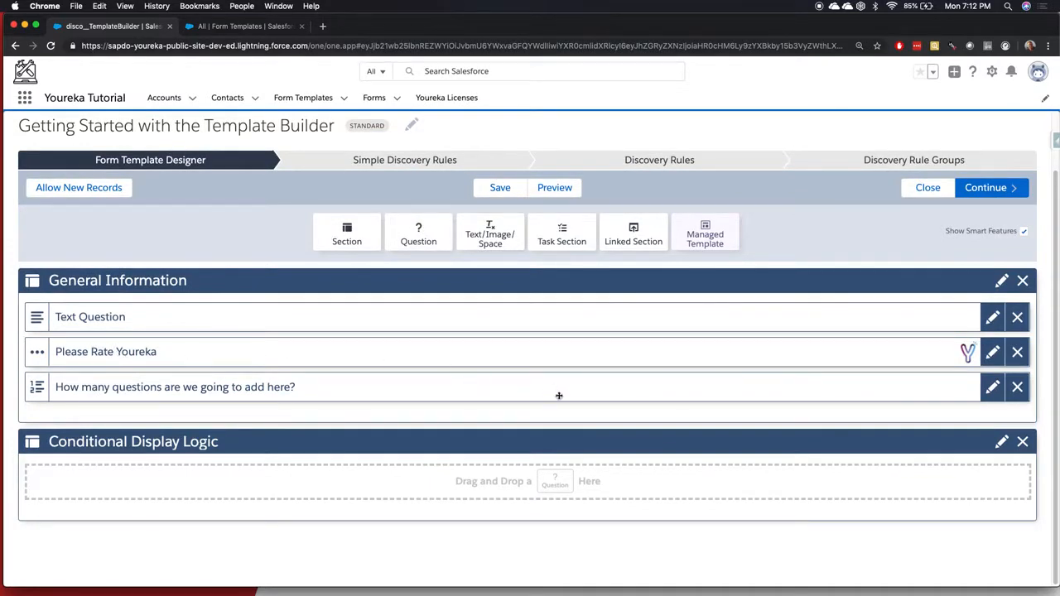
pyautogui.click(992, 351)
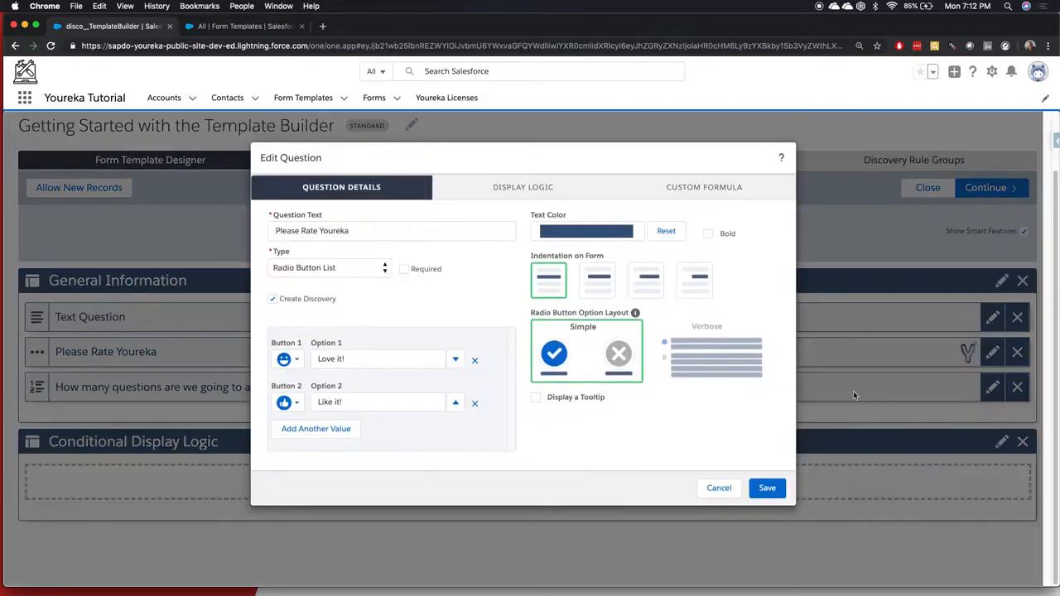
pyautogui.click(766, 487)
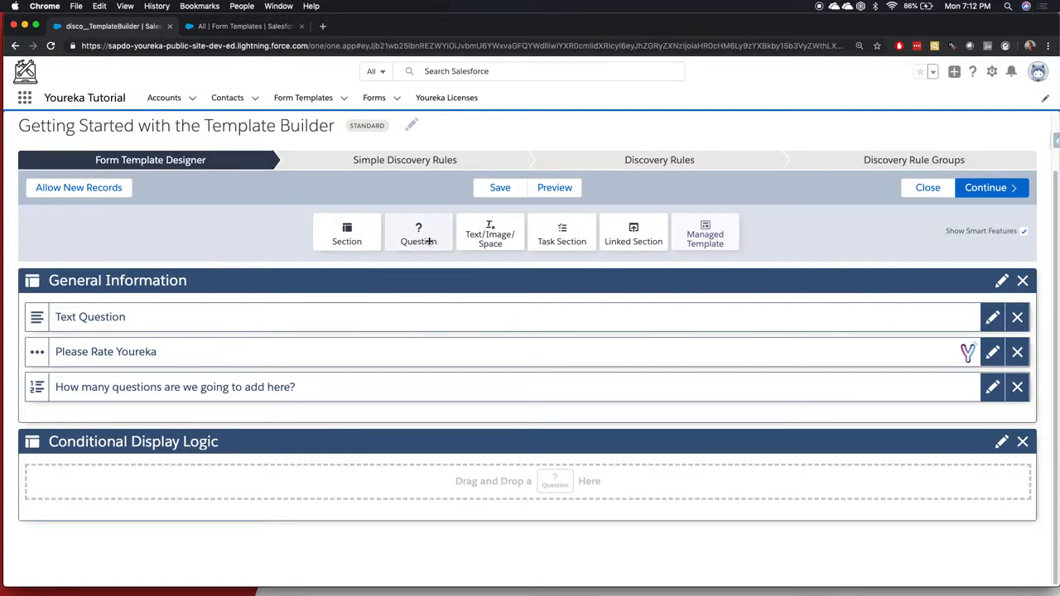
# Add the text question "Why do you enjoy Youreka?" with blue text to the Conditional Display Logic section.
pyautogui.moveTo(429, 241); pyautogui.dragTo(273, 503)
pyautogui.click(320, 227)
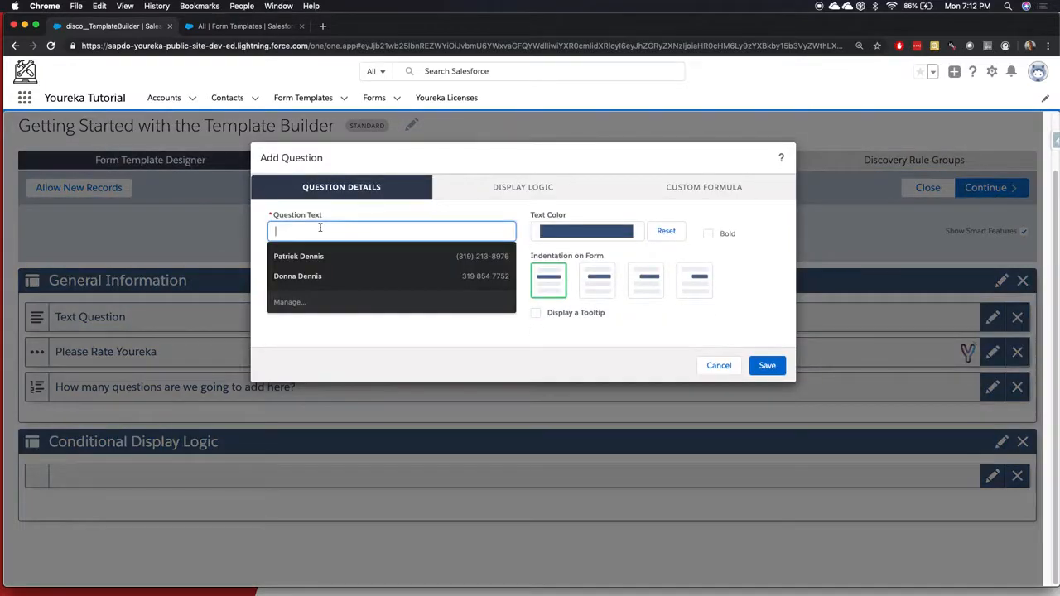
pyautogui.write('Why do you enjoy Youreka?')
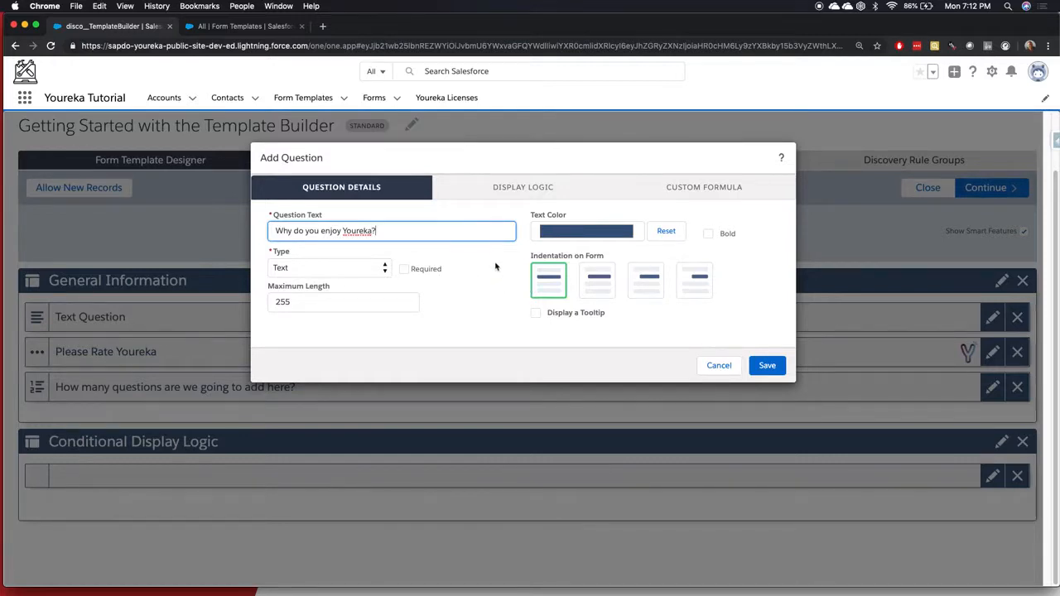
pyautogui.click(578, 234)
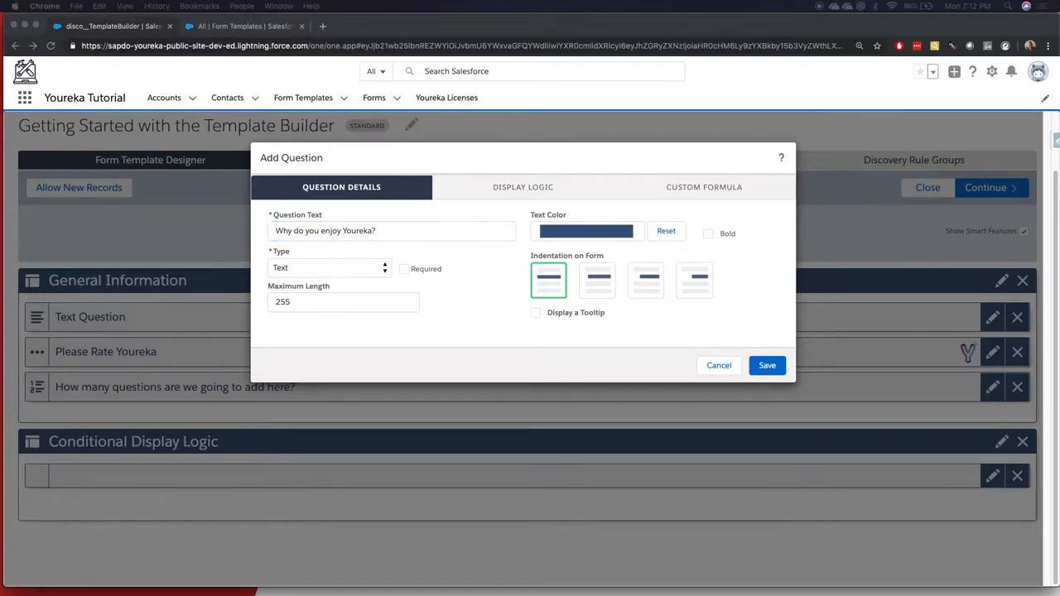
pyautogui.click(473, 314)
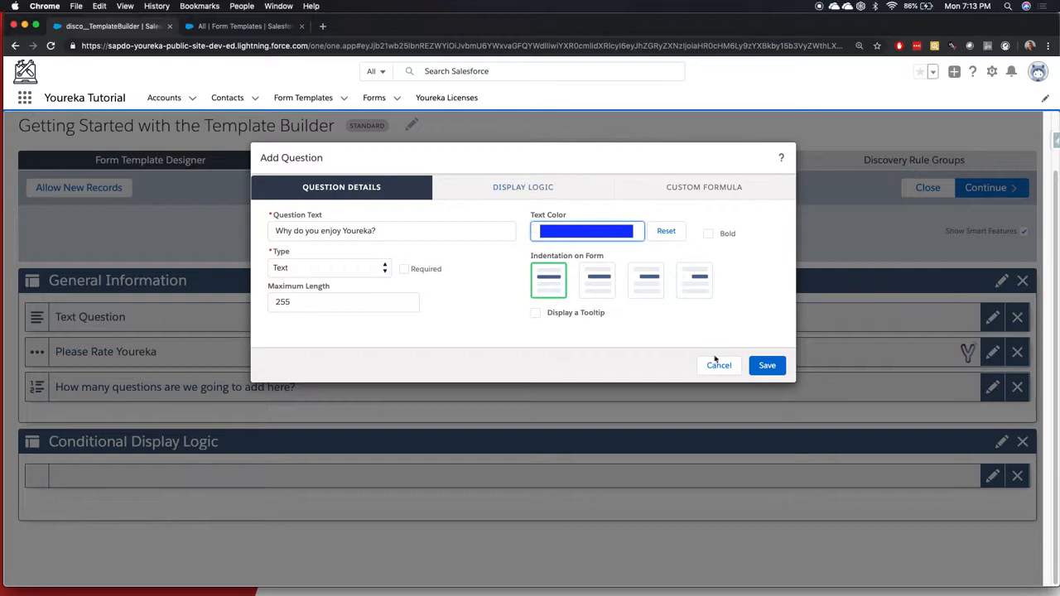
pyautogui.click(766, 365)
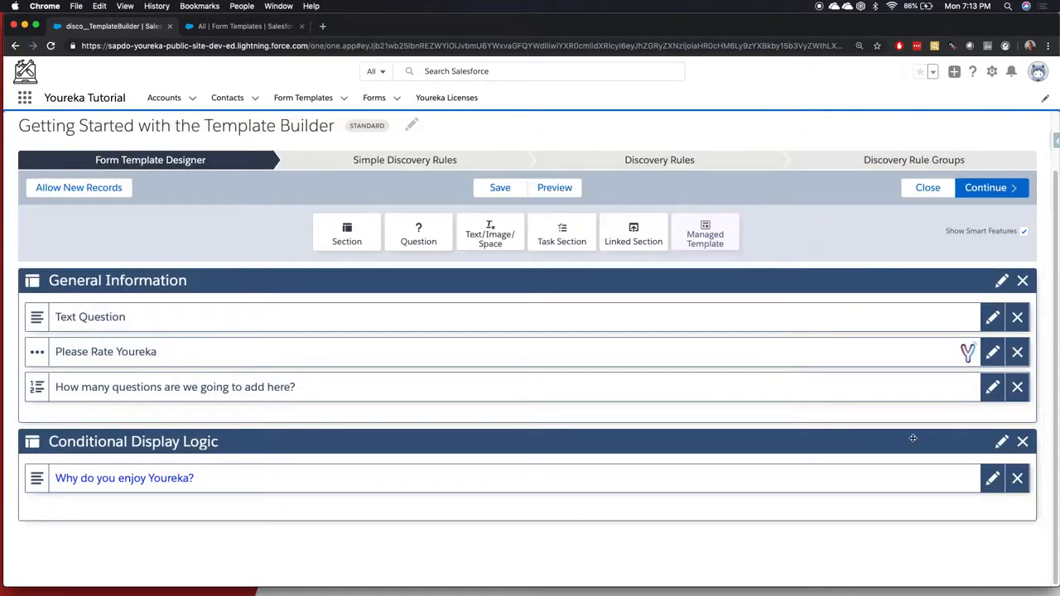
# Set the display logic of the "Why do you enjoy Youreka?" question to Conditional Visibility.
pyautogui.click(992, 480)
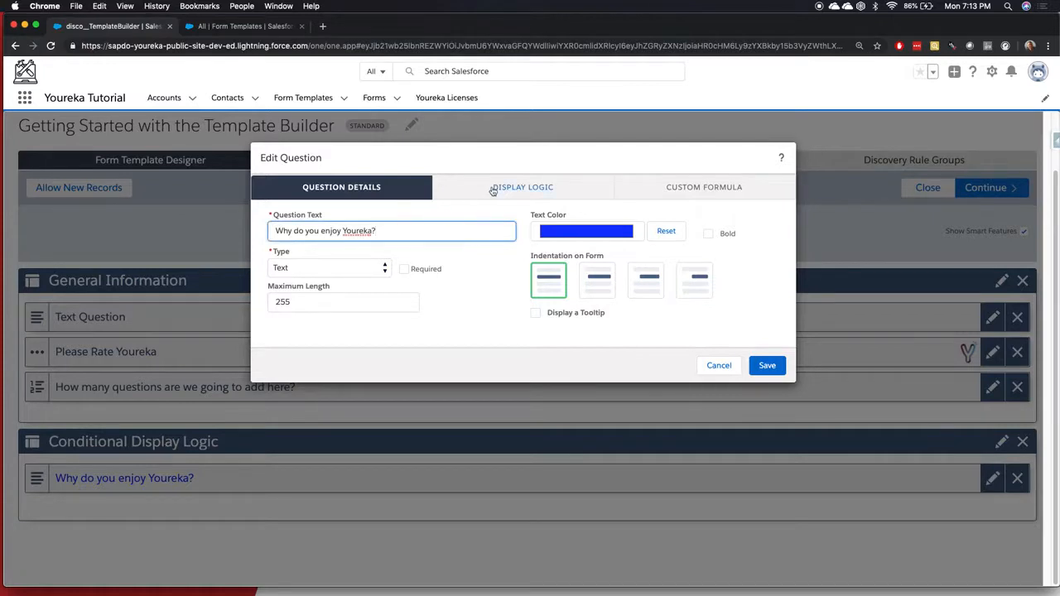
pyautogui.click(556, 193)
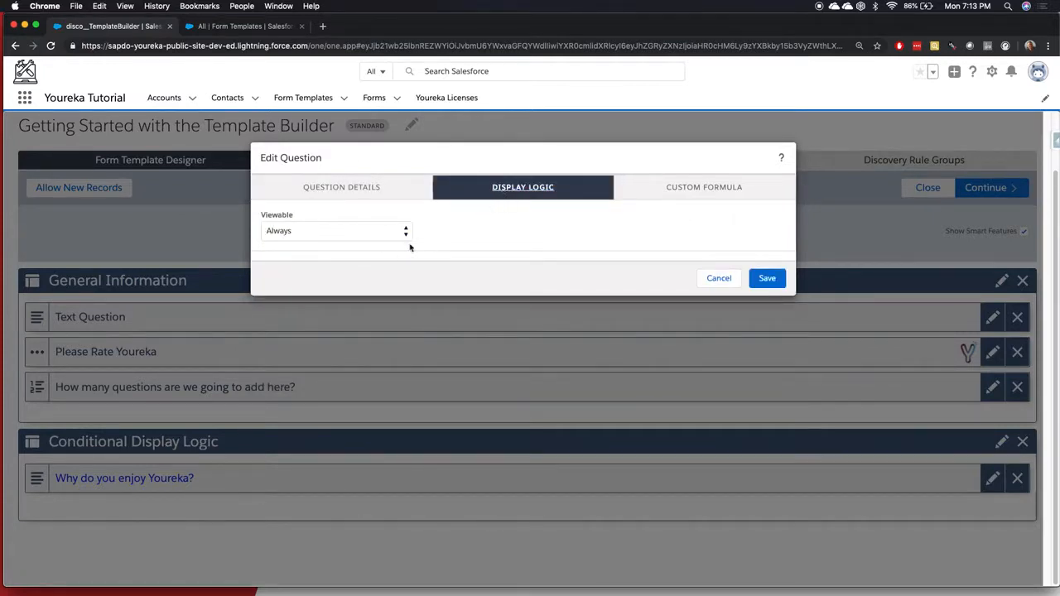
pyautogui.click(360, 238)
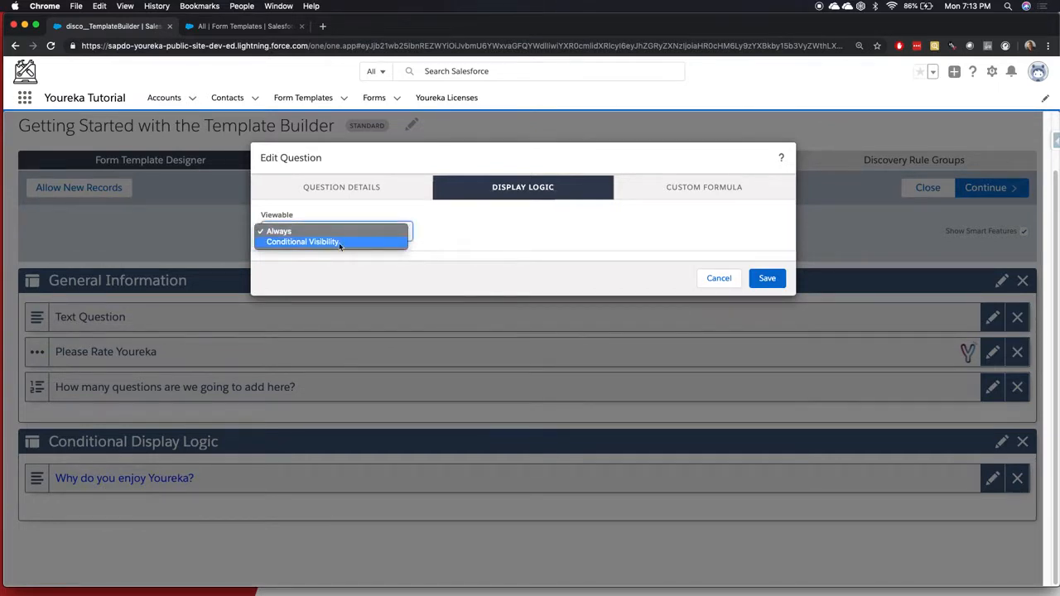
pyautogui.click(340, 242)
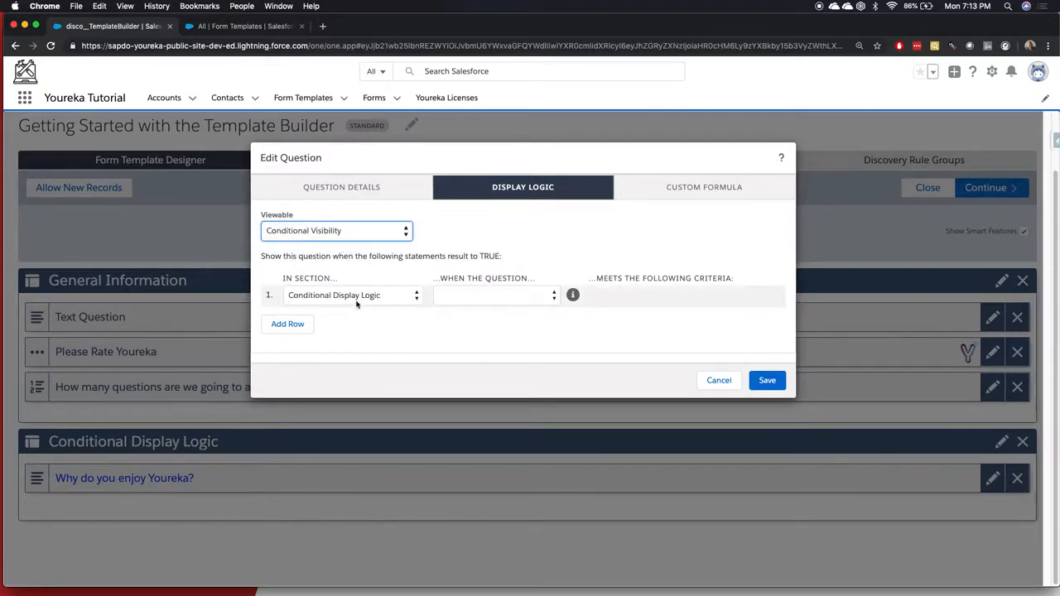
# Show the question only when "Please Rate Youreka" in General Information is answered "Love it!", and save it.
pyautogui.click(487, 296)
pyautogui.click(486, 296)
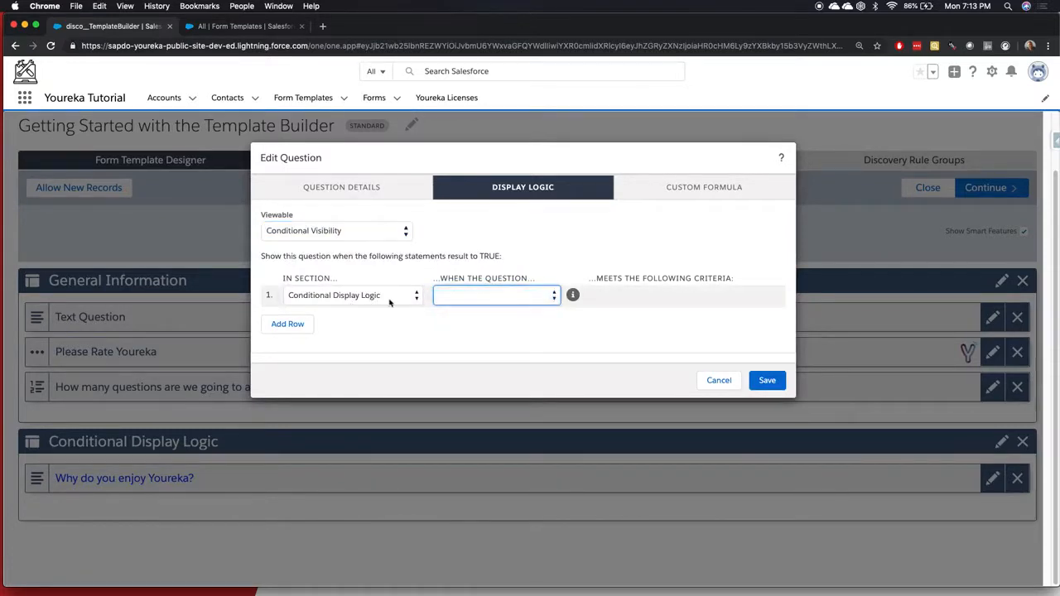
pyautogui.click(392, 301)
pyautogui.click(323, 285)
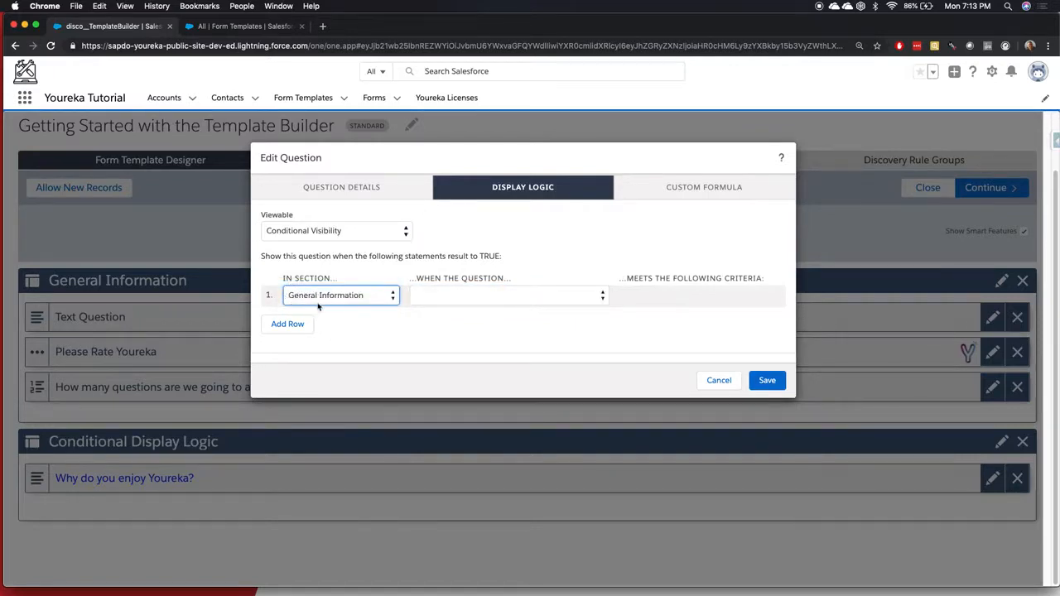
pyautogui.click(462, 291)
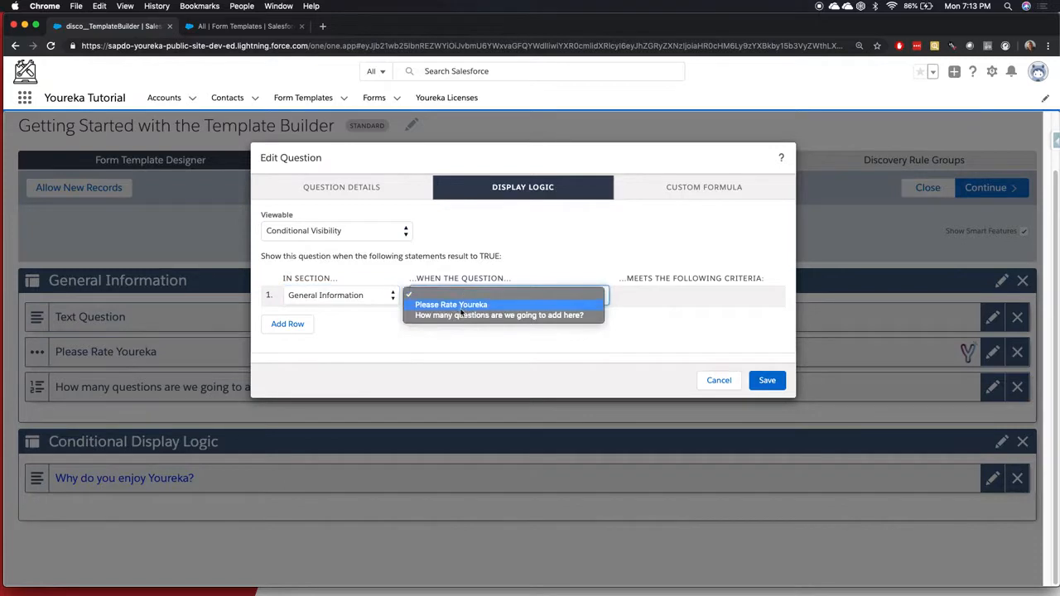
pyautogui.click(461, 305)
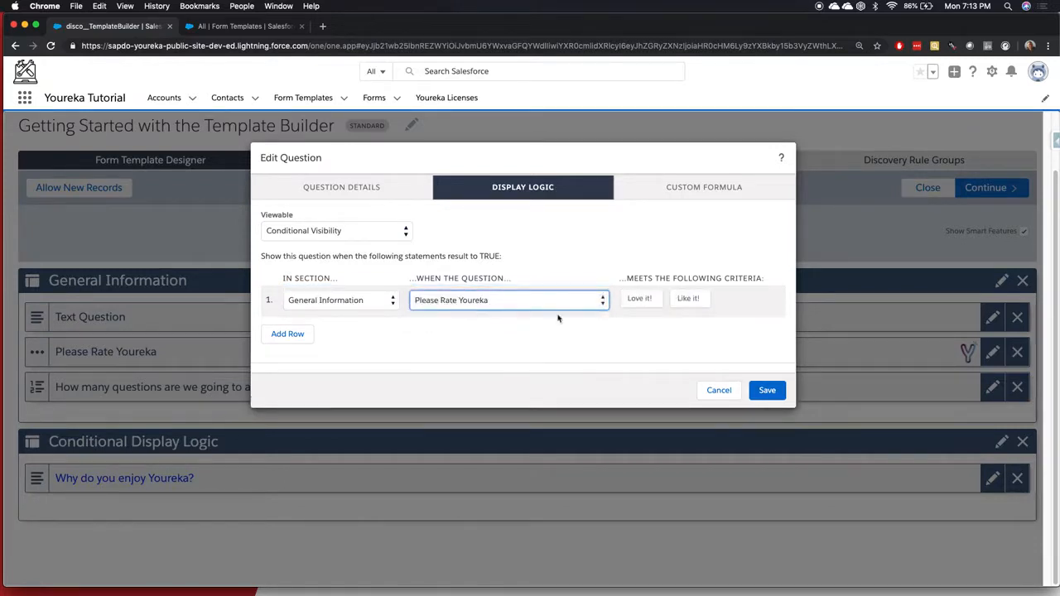
pyautogui.click(631, 301)
pyautogui.click(633, 300)
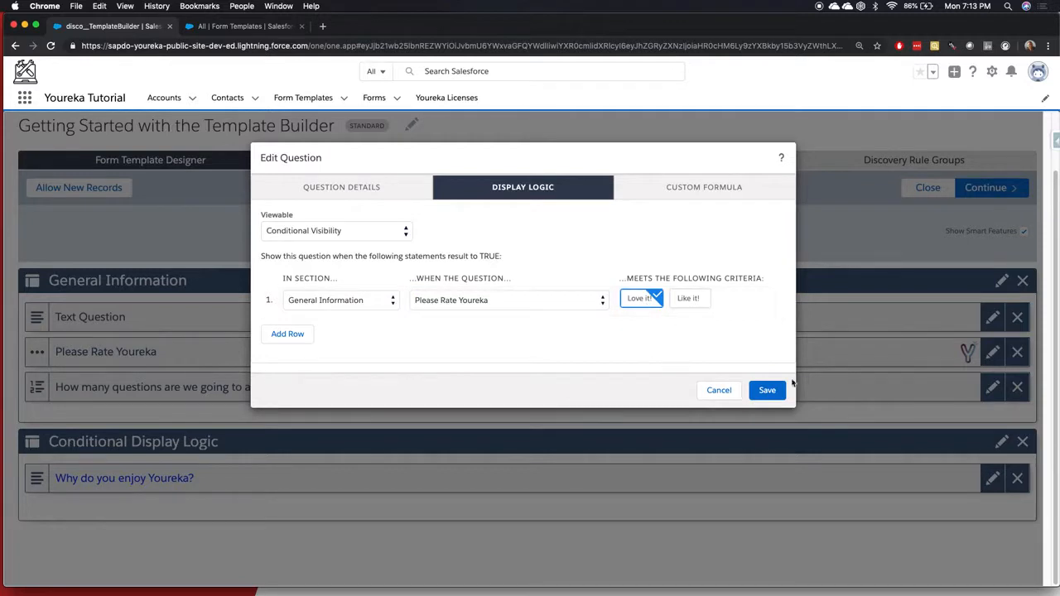
pyautogui.click(762, 390)
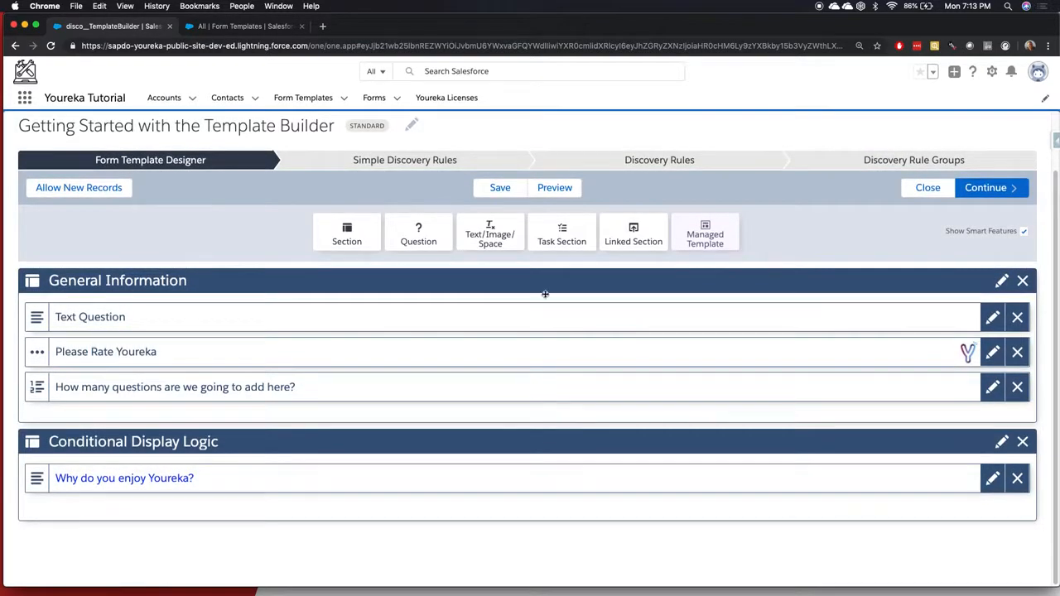
# Preview the form, rate Youreka "Love it!" to test the conditional question, and close the preview.
pyautogui.click(555, 190)
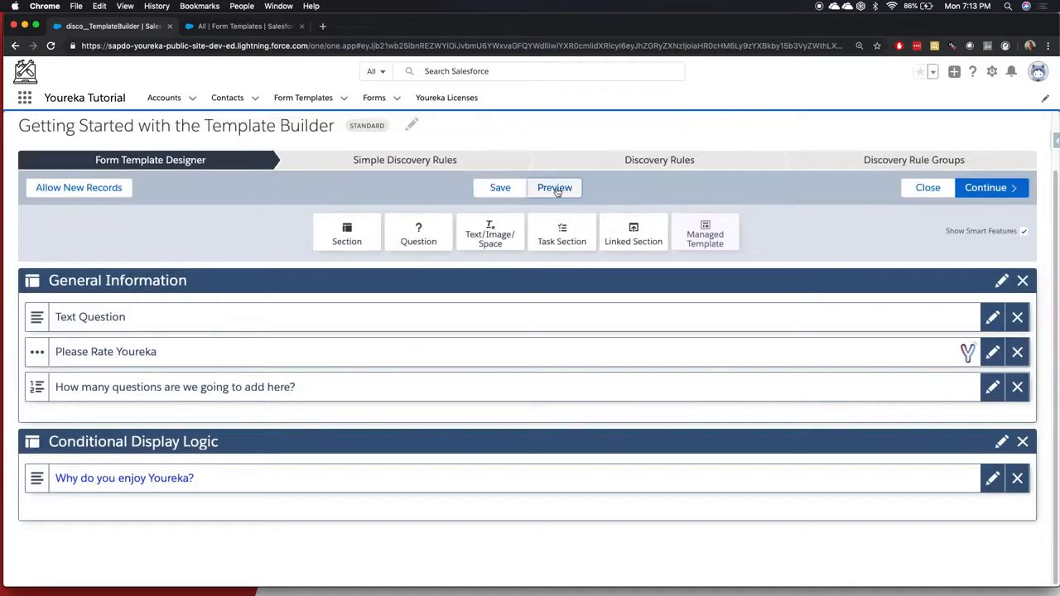
pyautogui.scroll(-2, 497, 322)
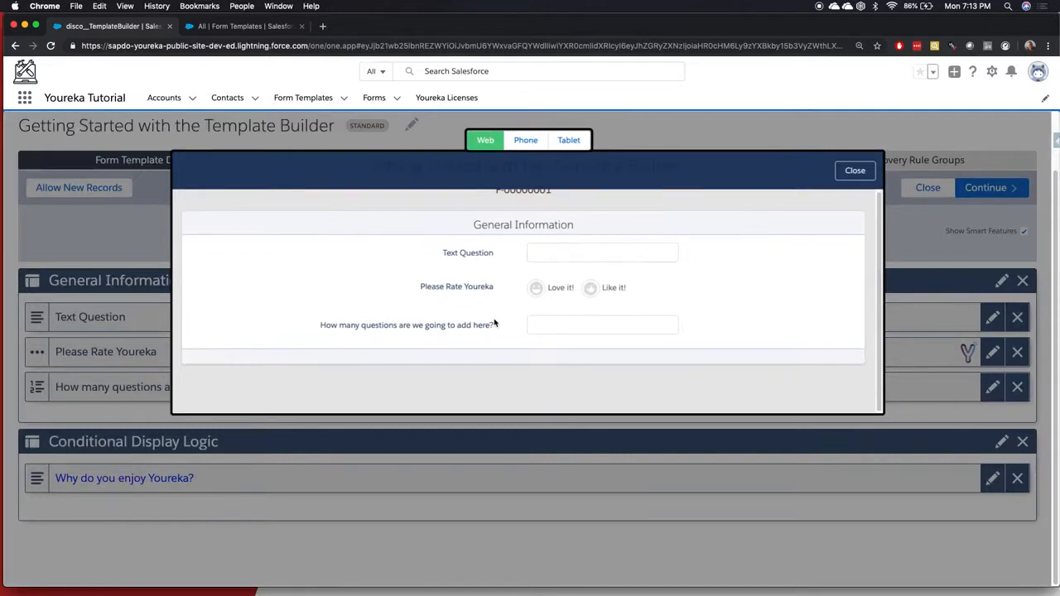
pyautogui.scroll(1, 495, 323)
pyautogui.scroll(-1, 495, 318)
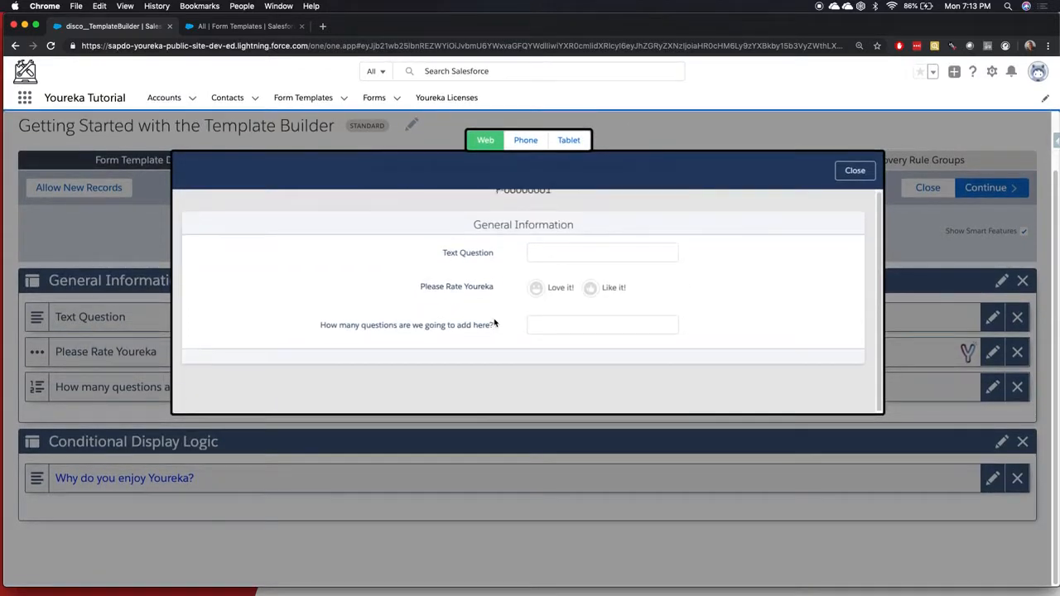
pyautogui.click(537, 289)
pyautogui.scroll(-2, 496, 315)
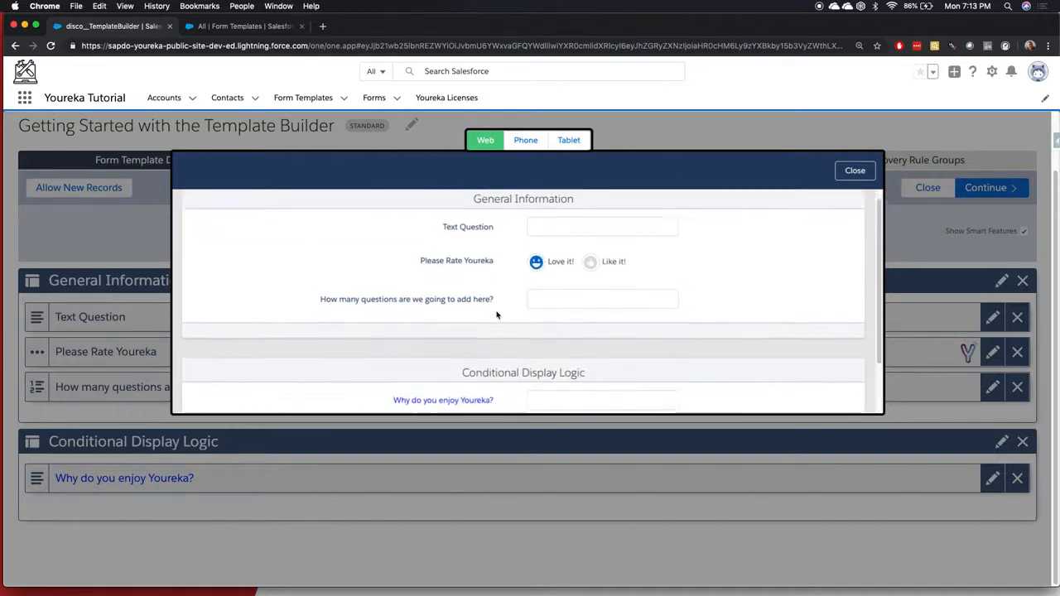
pyautogui.scroll(1, 497, 315)
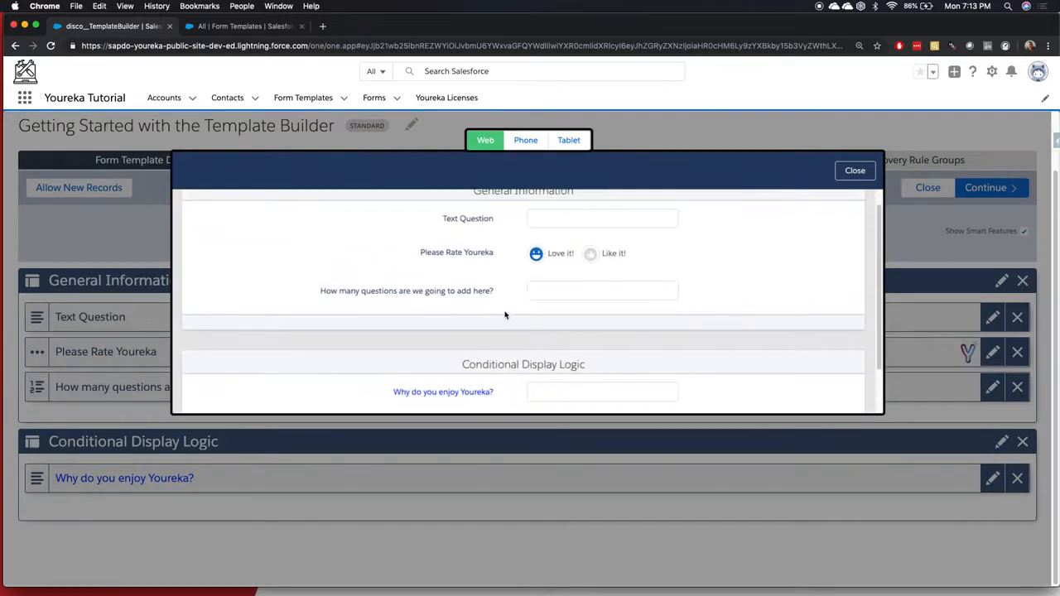
pyautogui.click(855, 173)
# Start a second text question in Conditional Display Logic reading "What could we be doing better?" with brown text.
pyautogui.scroll(-1, 572, 423)
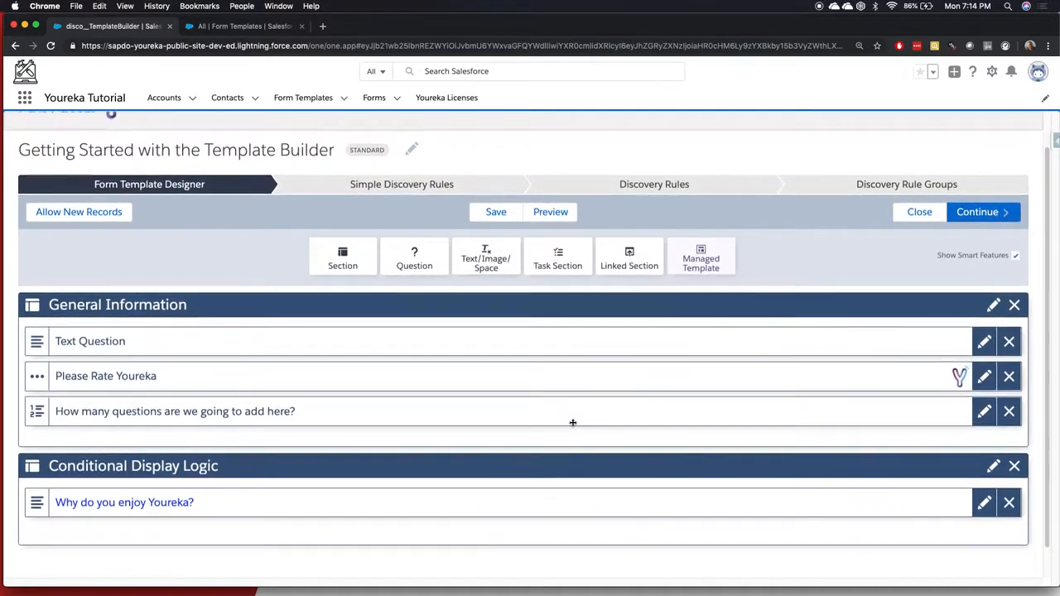
pyautogui.scroll(-2, 572, 422)
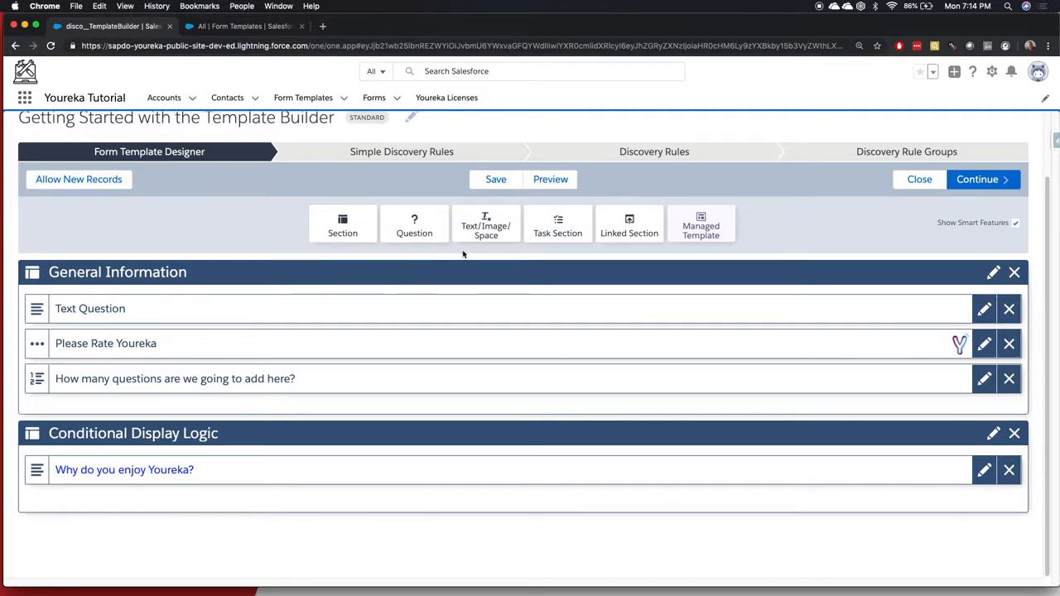
pyautogui.moveTo(404, 230); pyautogui.dragTo(232, 503)
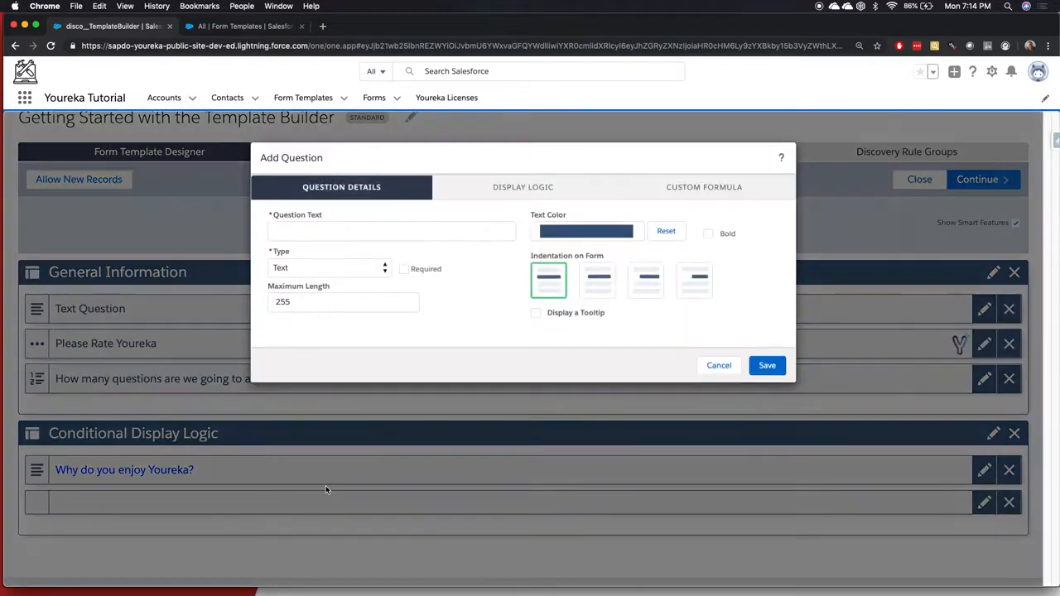
pyautogui.click(356, 231)
pyautogui.write('WHat')
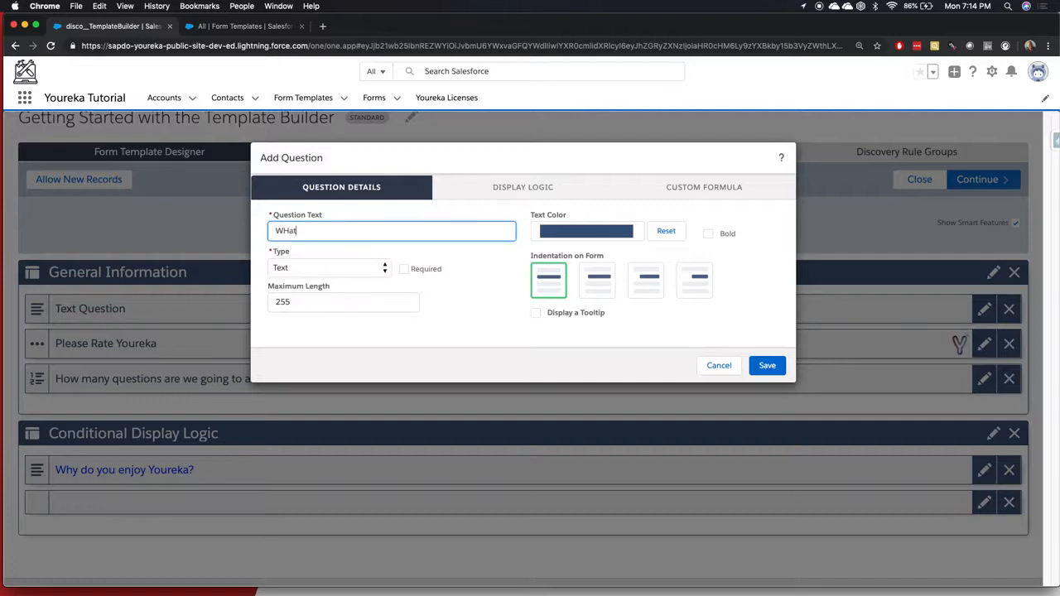
pyautogui.write(' could we be doing better?')
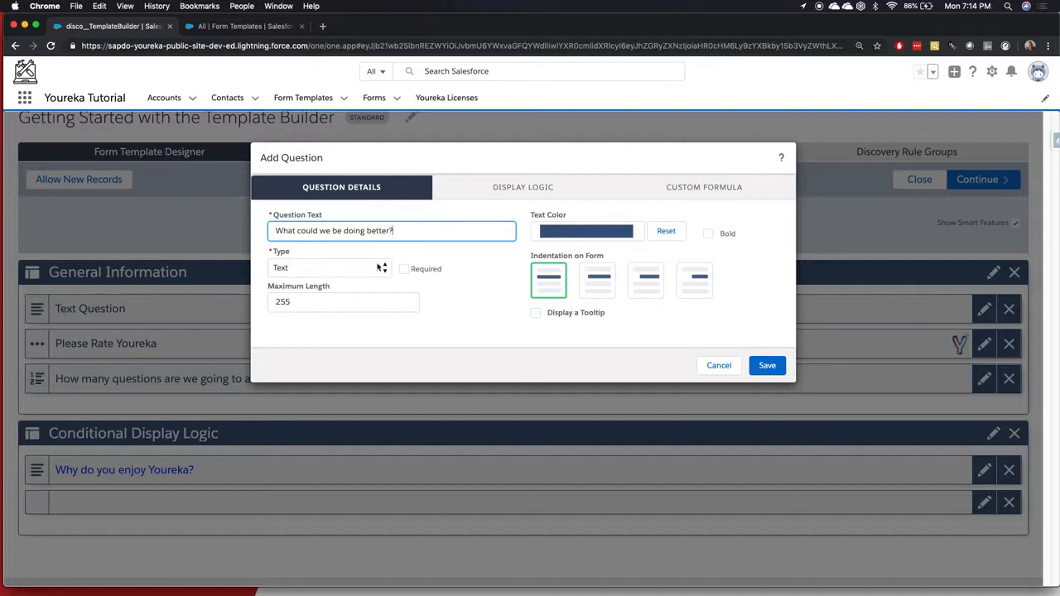
pyautogui.click(579, 234)
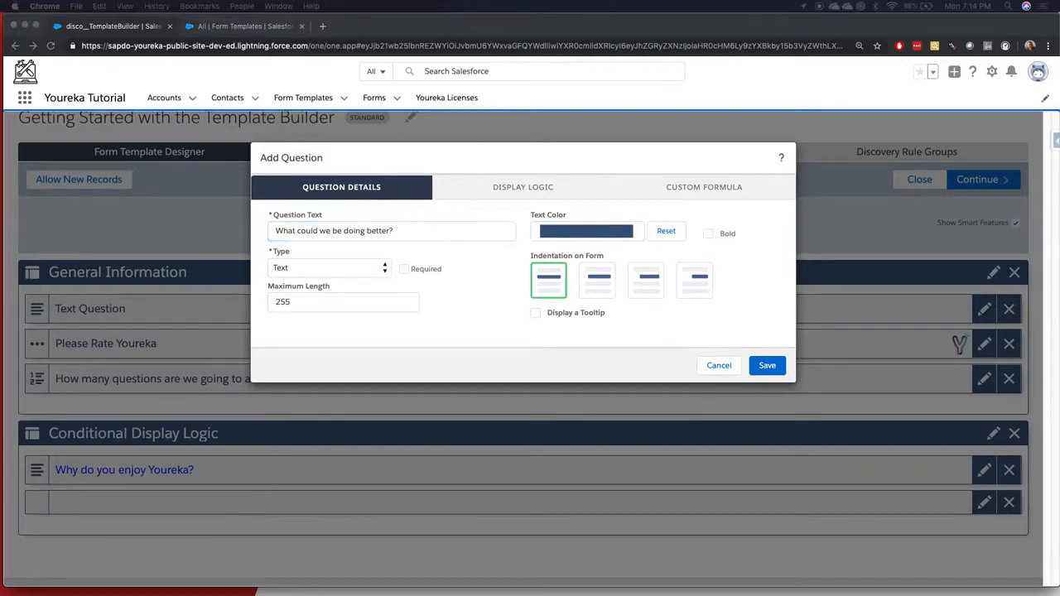
pyautogui.click(526, 190)
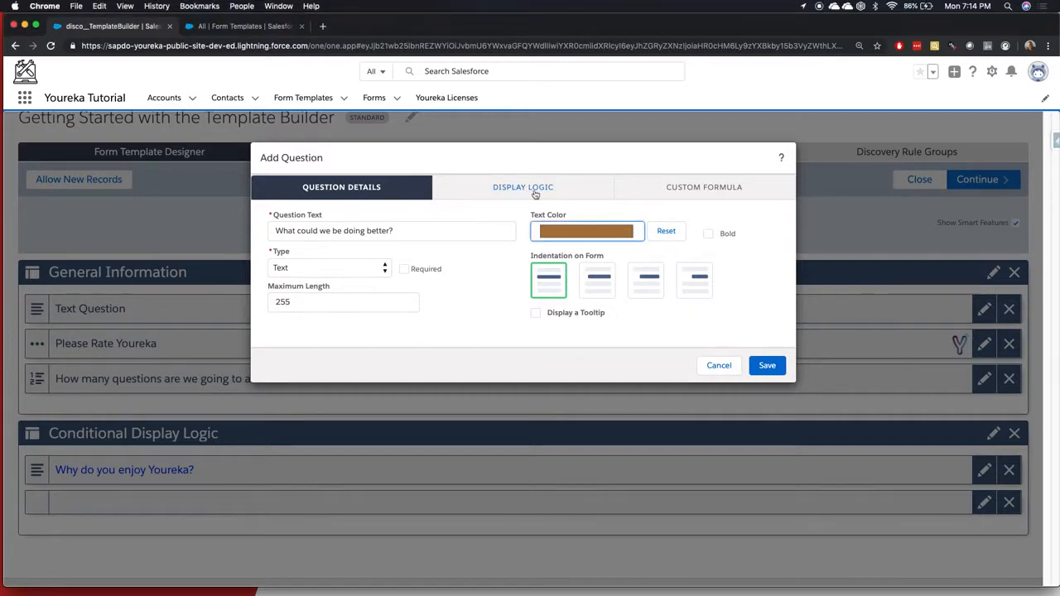
# Give the new question Conditional Visibility for when "Please Rate Youreka" in General Information is answered "Like it!".
pyautogui.click(535, 192)
pyautogui.click(369, 235)
pyautogui.click(368, 242)
pyautogui.click(379, 291)
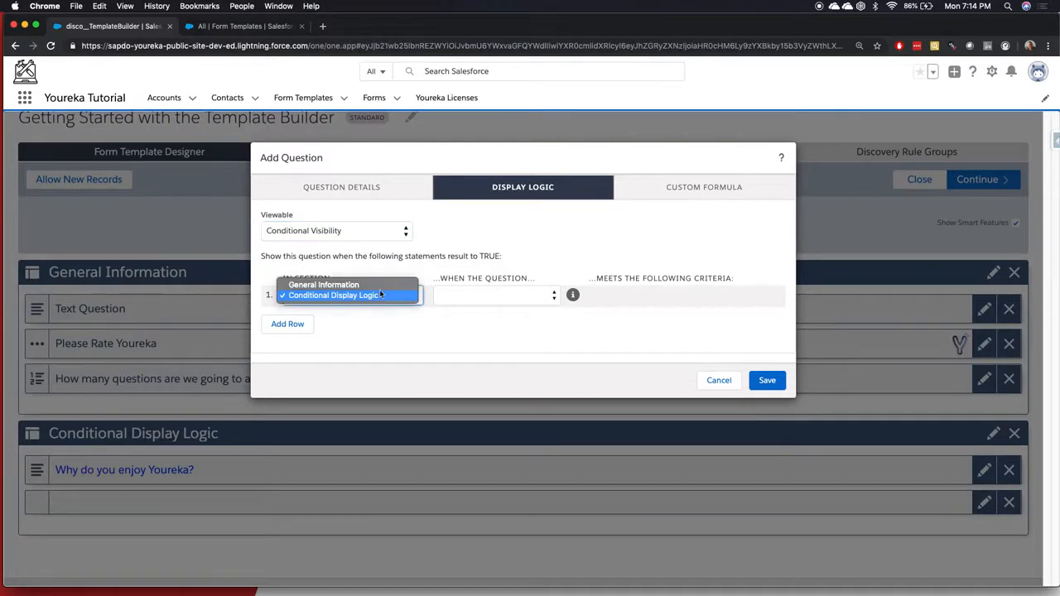
pyautogui.click(392, 288)
pyautogui.click(521, 298)
pyautogui.click(522, 305)
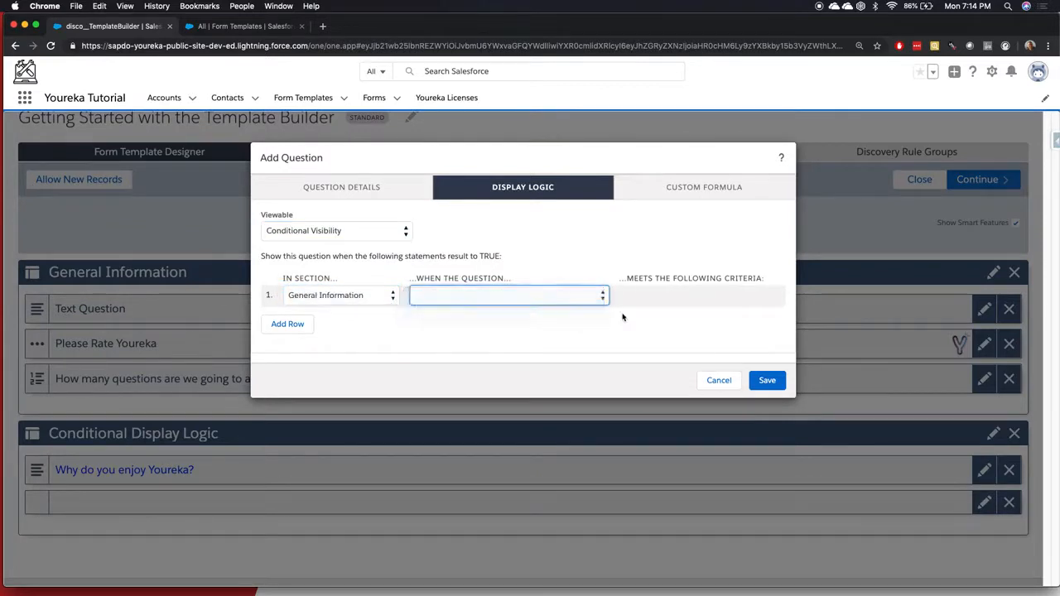
pyautogui.click(689, 300)
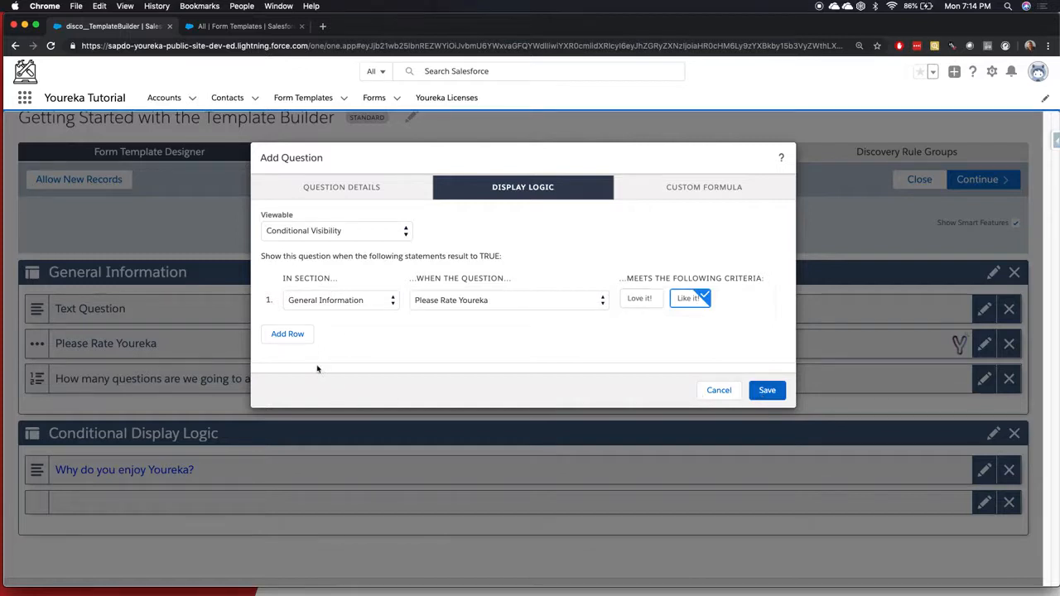
# Add a second visibility condition: "How many questions are we going to add here?" in General Information is greater than 5.
pyautogui.click(288, 335)
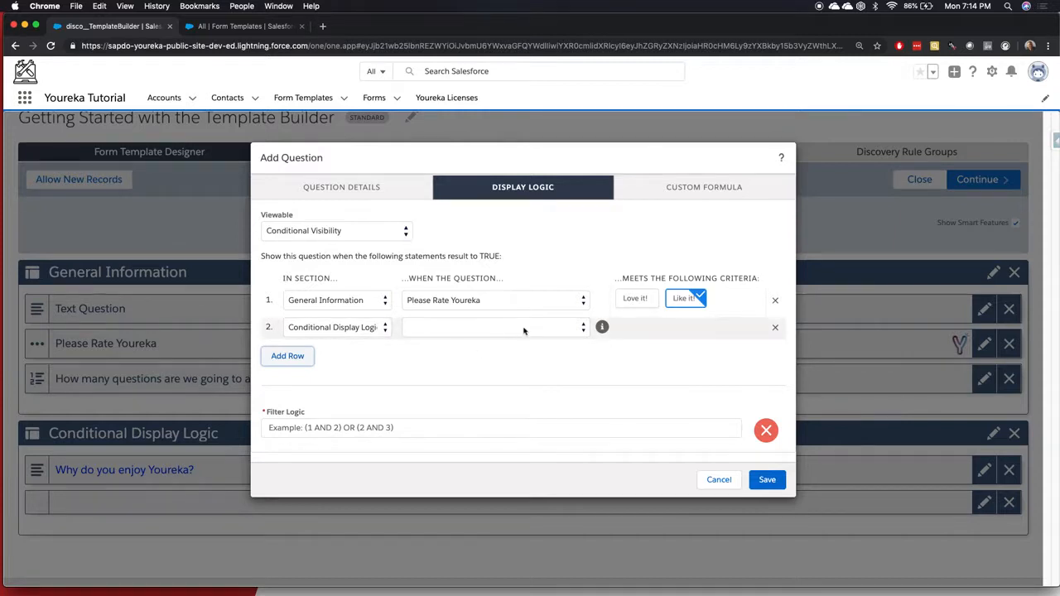
pyautogui.click(378, 328)
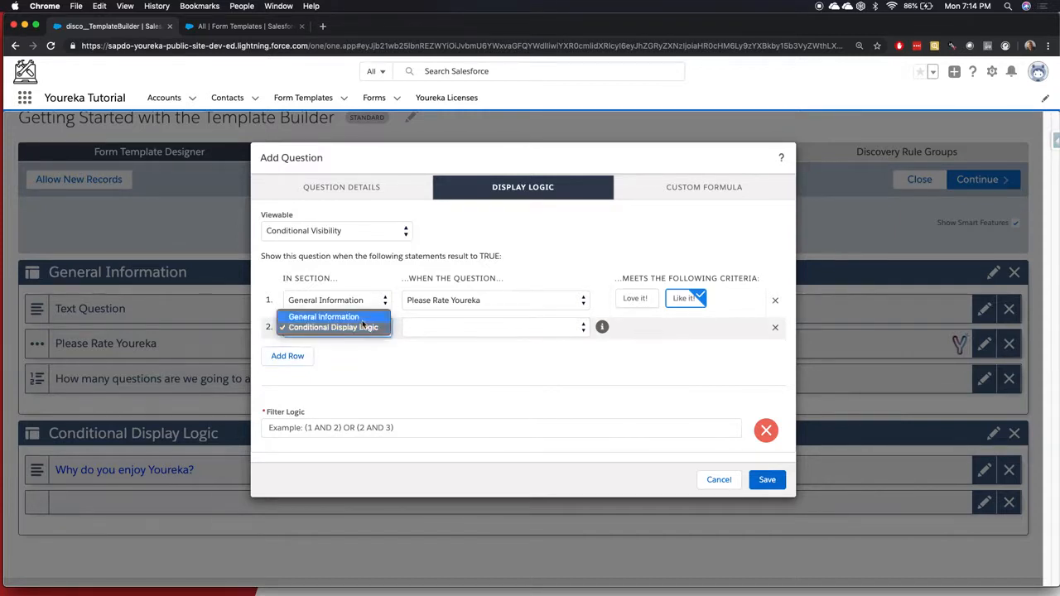
pyautogui.click(361, 322)
pyautogui.click(500, 330)
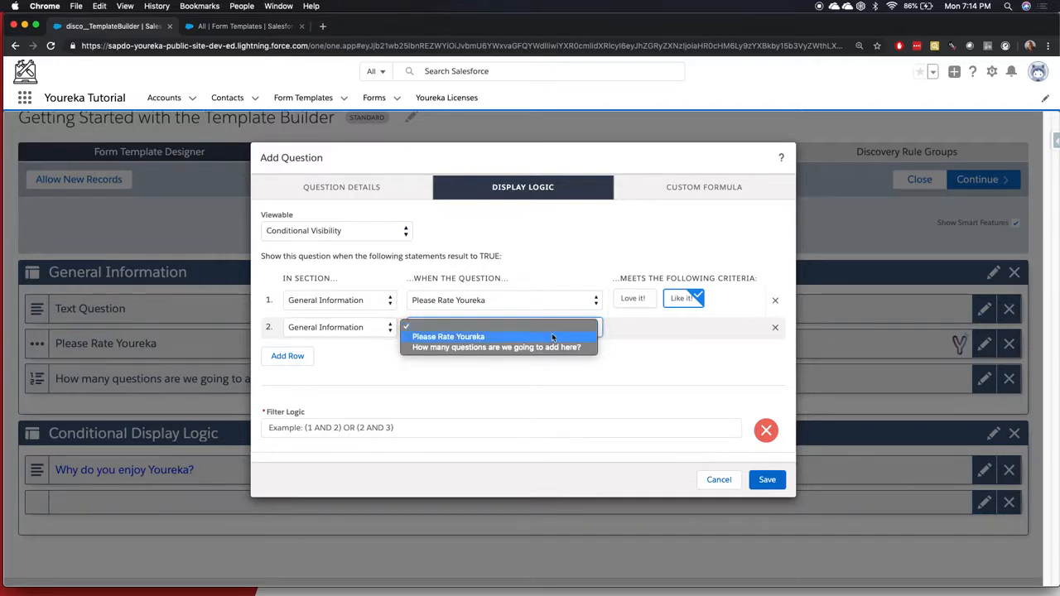
pyautogui.click(527, 348)
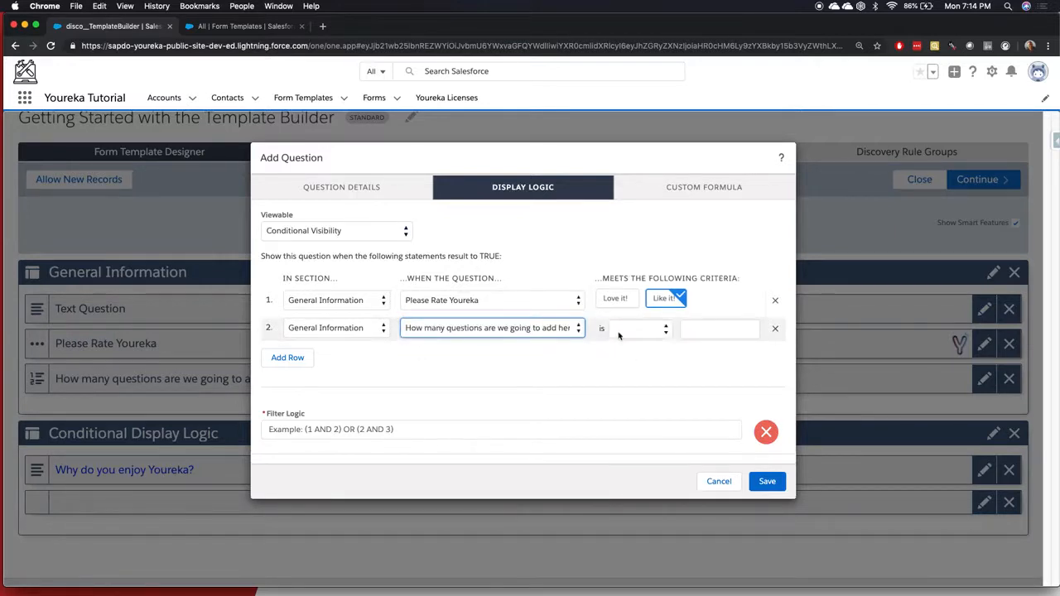
pyautogui.click(627, 329)
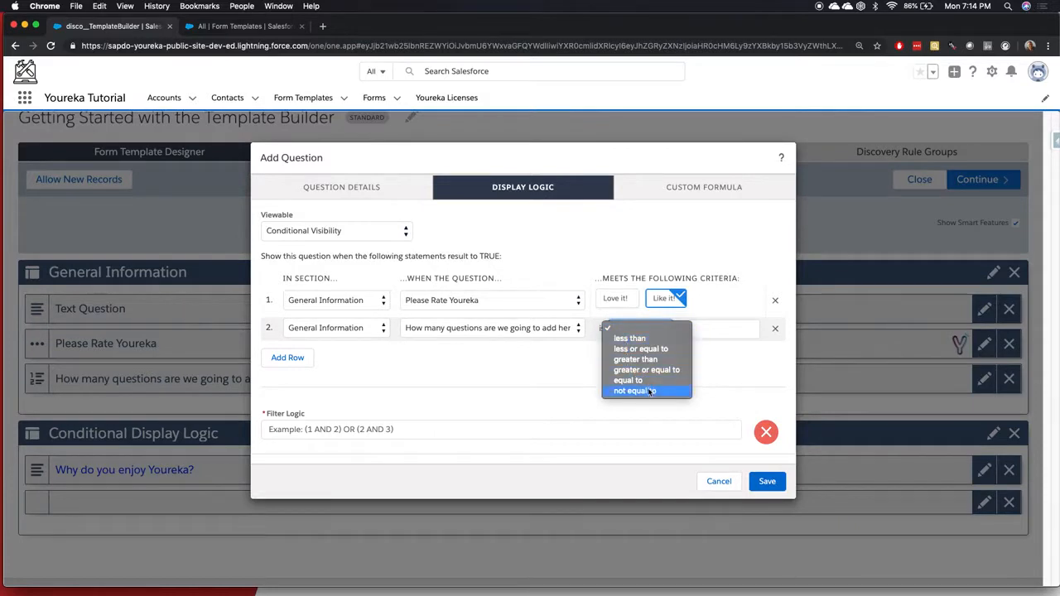
pyautogui.click(640, 361)
pyautogui.click(719, 329)
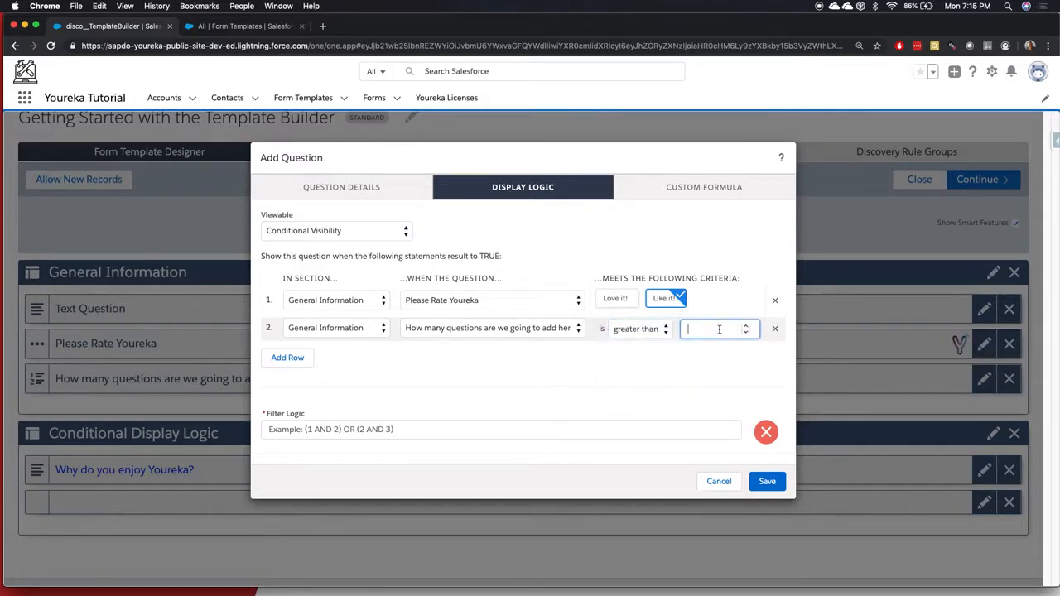
pyautogui.write('5')
# Set the filter logic to 1 OR 2, and save both the question and the form template.
pyautogui.click(407, 432)
pyautogui.write('9')
pyautogui.press('BackSpace')
pyautogui.write('12')
pyautogui.press('BackSpace')
pyautogui.write('AN')
pyautogui.press('BackSpace')
pyautogui.press('BackSpace')
pyautogui.write('OR 2')
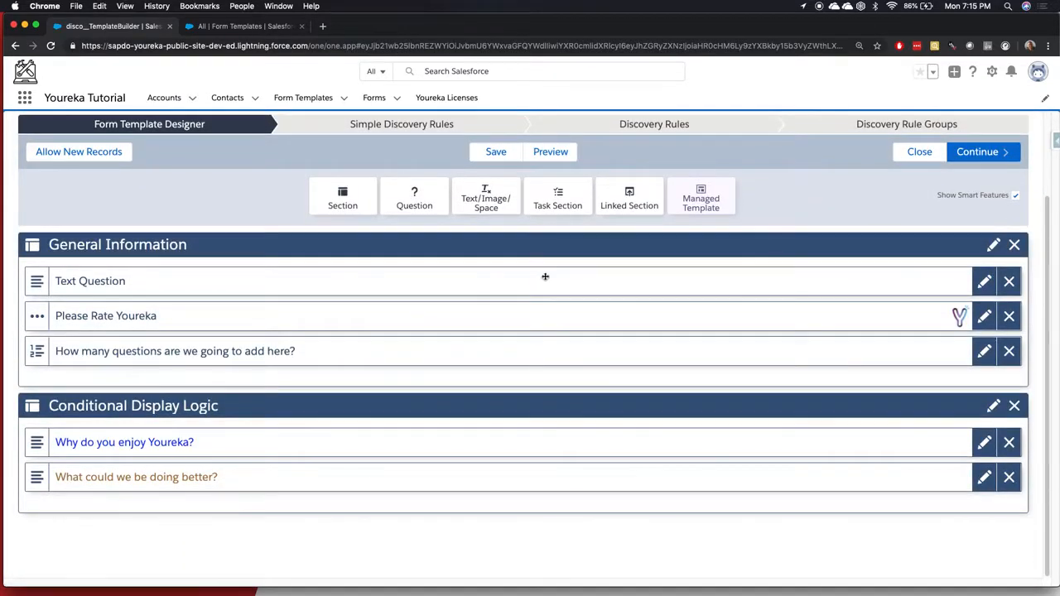
pyautogui.click(496, 152)
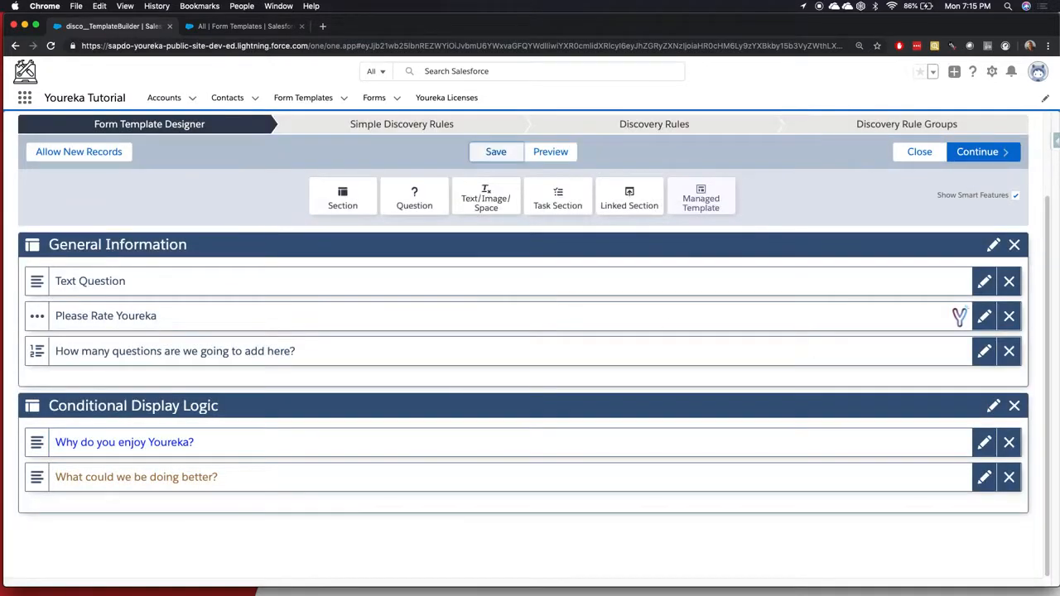
# Preview the form and test the follow-up questions by rating Youreka "Love it!" and "Like it!", clearing each rating.
pyautogui.click(551, 159)
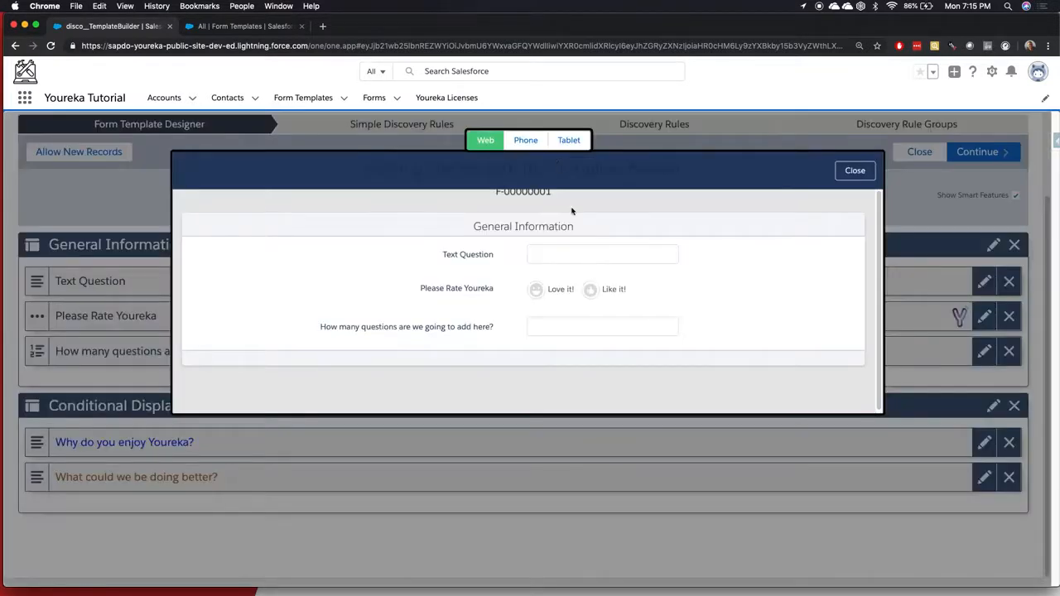
pyautogui.click(535, 289)
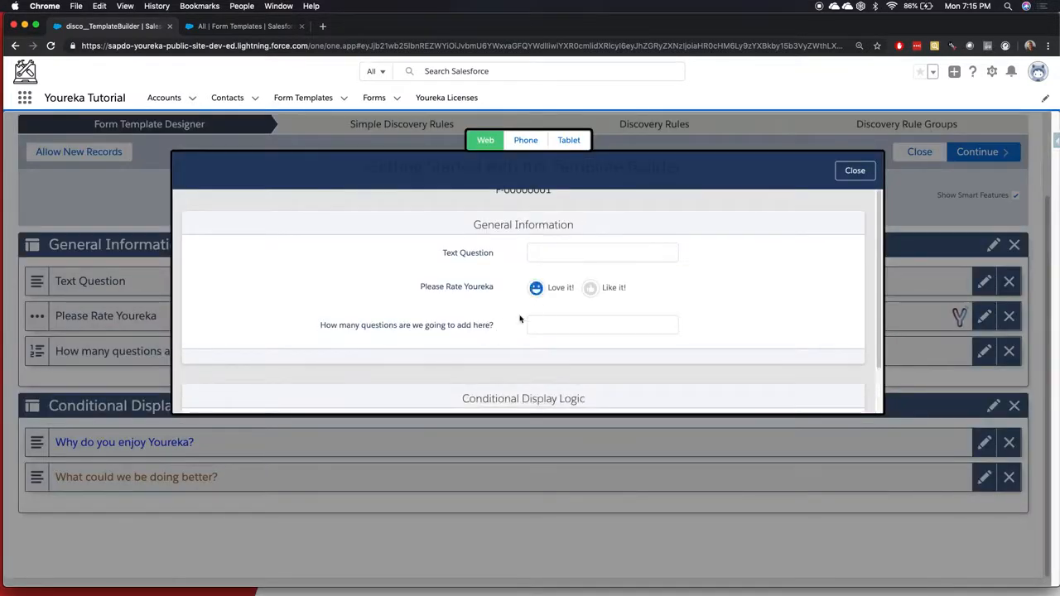
pyautogui.scroll(-1, 477, 322)
pyautogui.scroll(-1, 477, 322)
pyautogui.scroll(1, 477, 322)
pyautogui.click(538, 241)
pyautogui.click(589, 286)
pyautogui.scroll(-2, 480, 310)
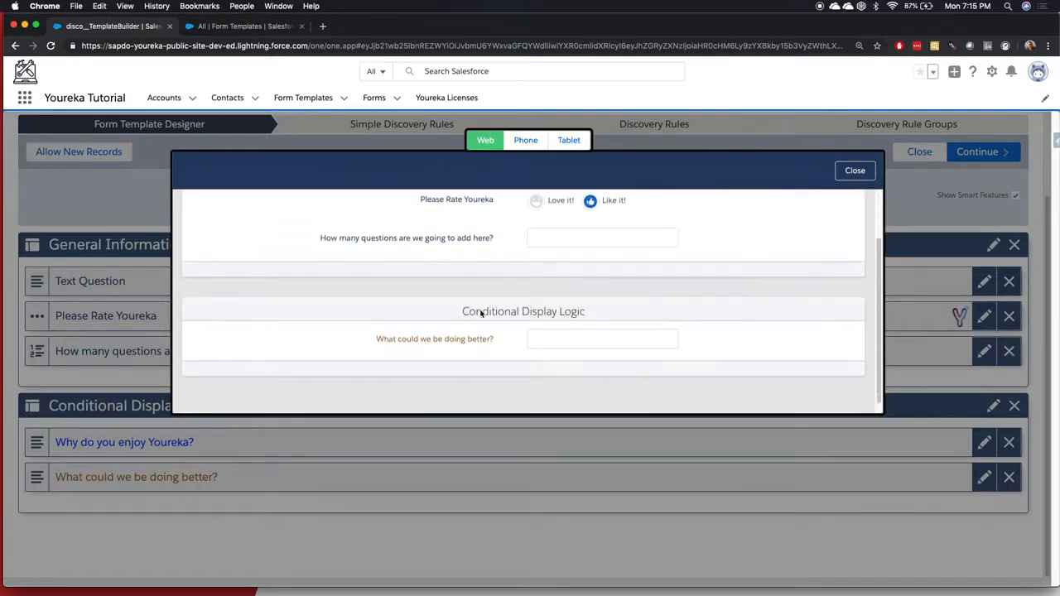
pyautogui.scroll(1, 479, 310)
pyautogui.click(589, 228)
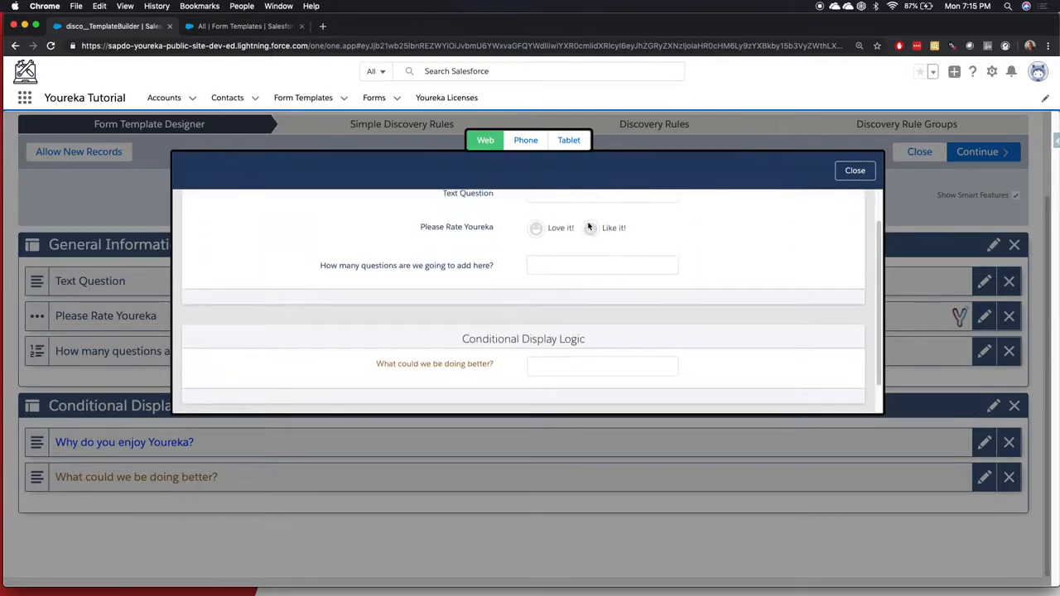
# Test the OR logic by entering 5 as the number of questions and rating Youreka "Like it!", and close the preview.
pyautogui.click(598, 324)
pyautogui.write('5')
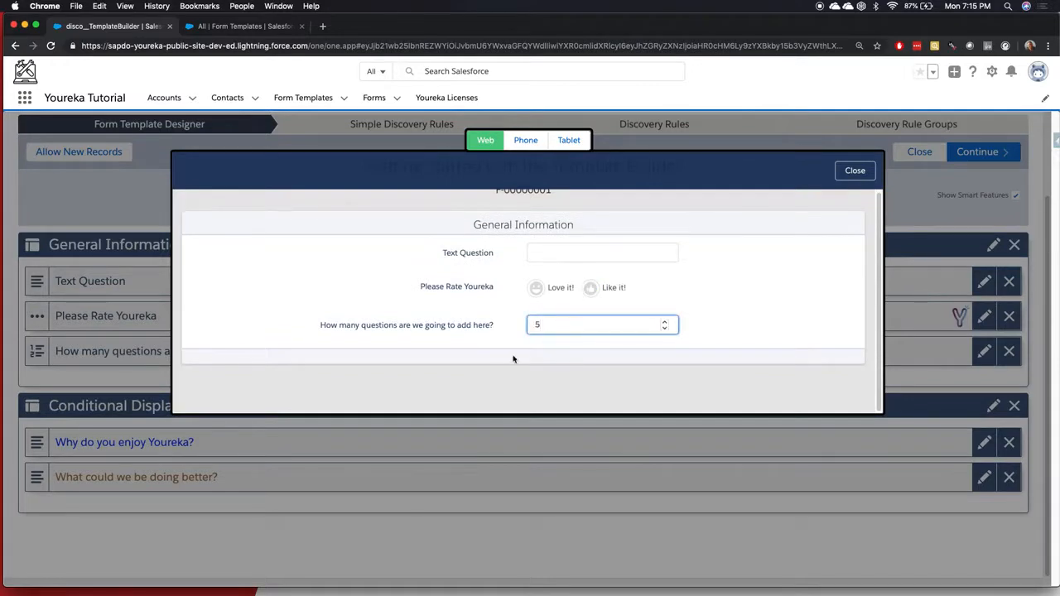
pyautogui.click(573, 310)
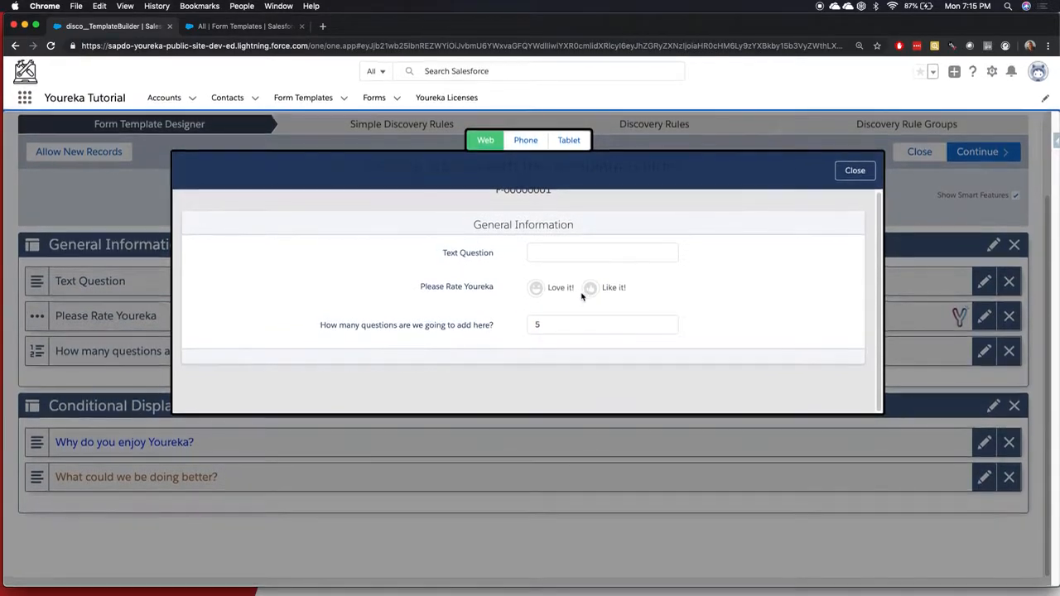
pyautogui.click(583, 294)
pyautogui.scroll(-2, 571, 298)
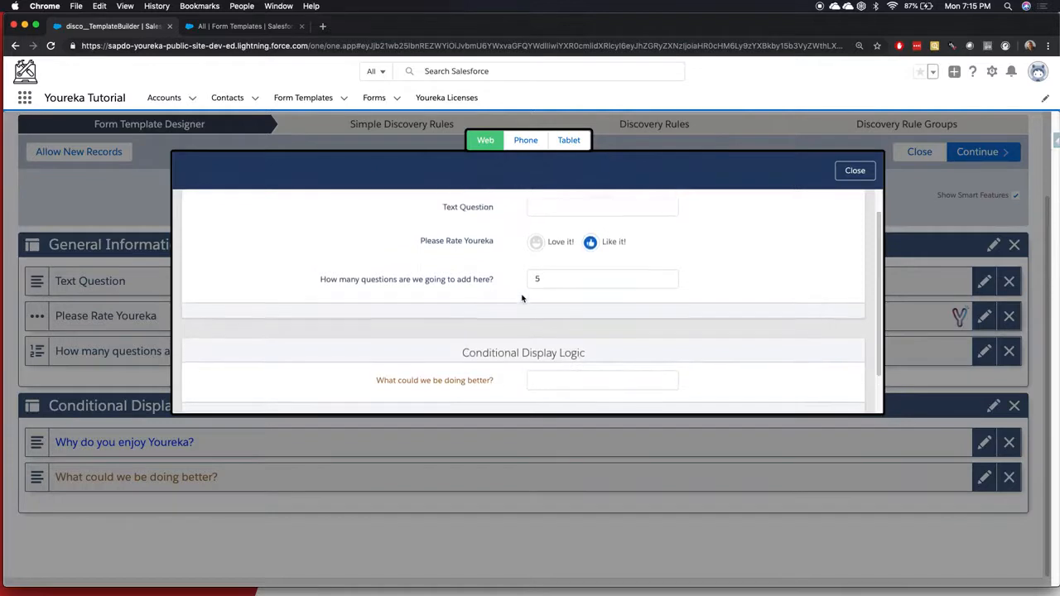
pyautogui.scroll(1, 586, 319)
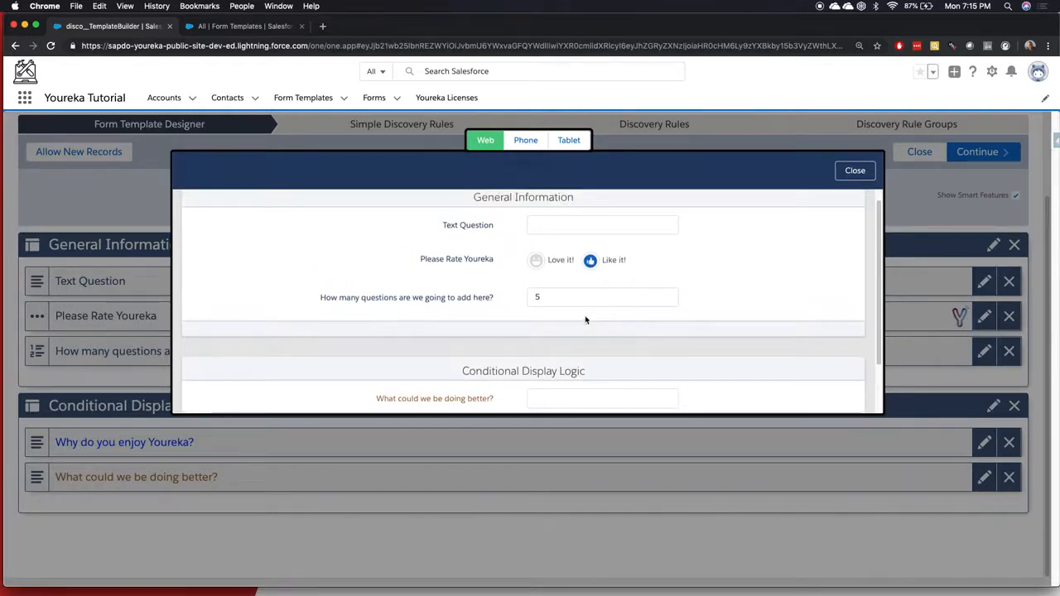
pyautogui.click(856, 173)
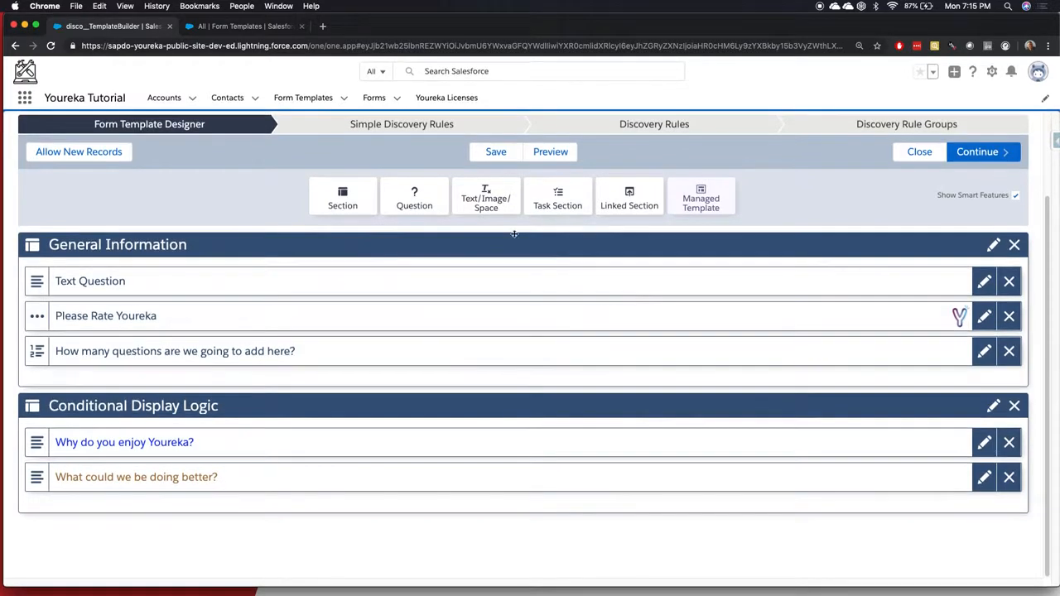